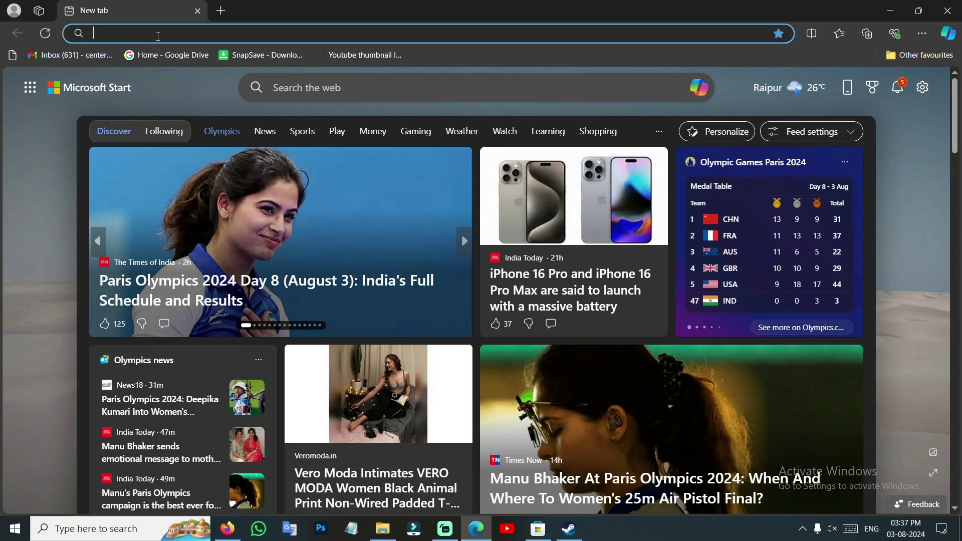
Search Google in Edge for 'steam download for pc'
type("ste")
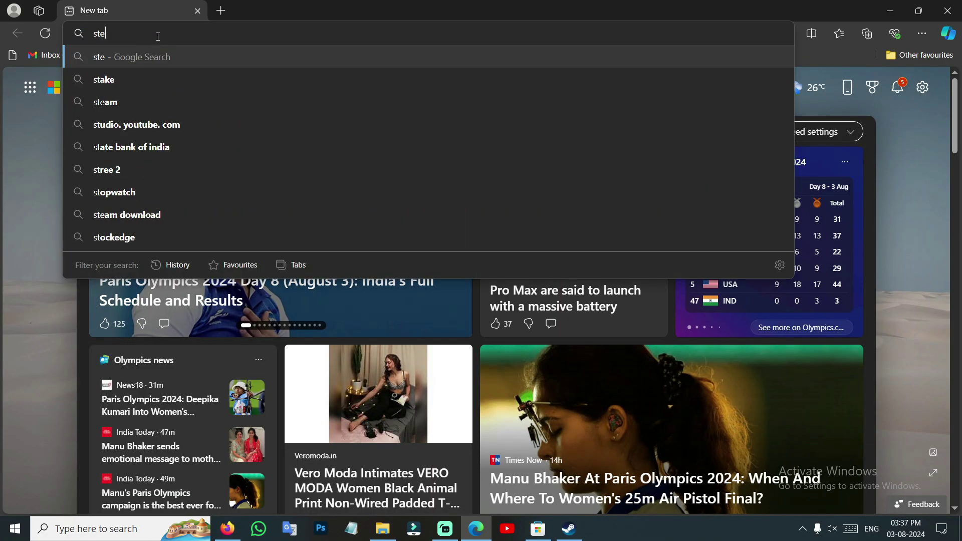
key("Down")
key("Down")
type("f")
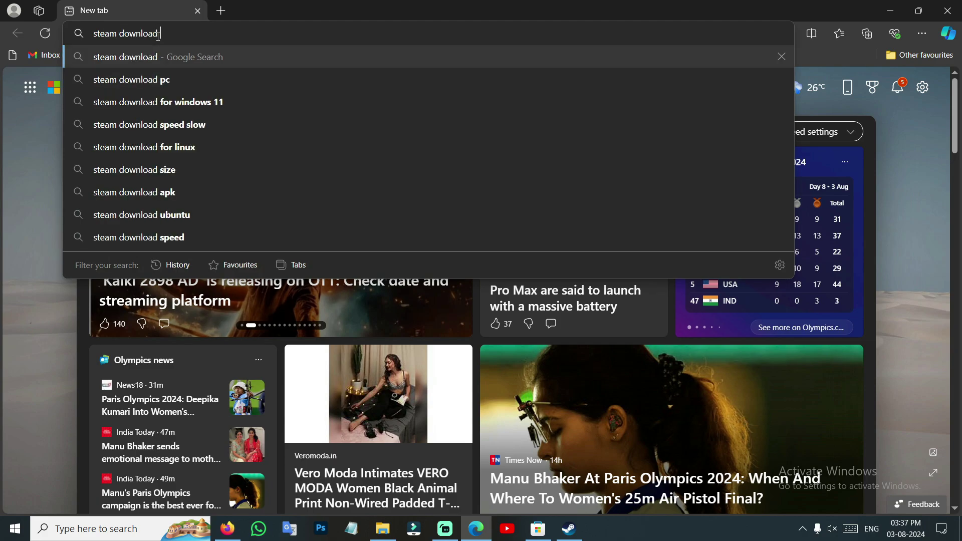
key("Down")
key("Down")
key("Down")
key("Down")
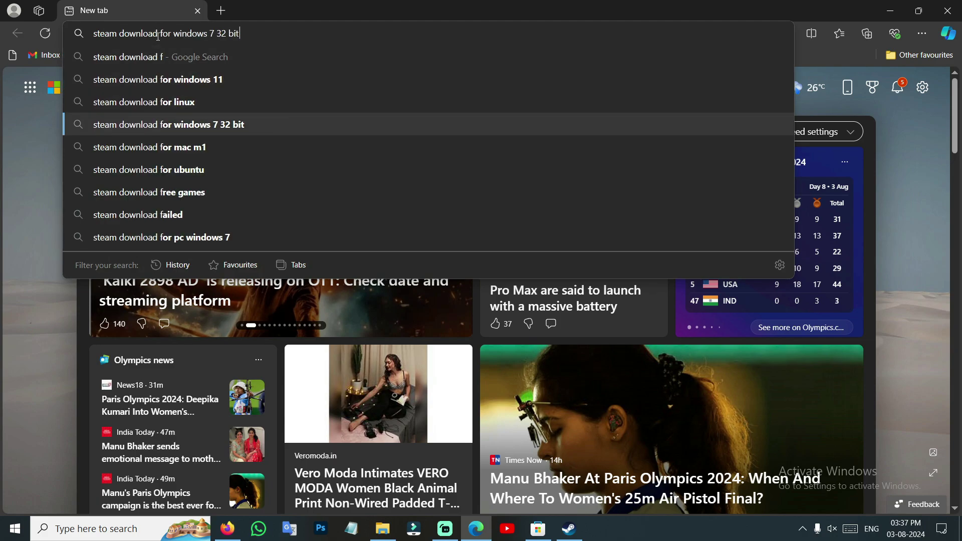
key("Up")
key("Up")
key("Up")
key("BackSpace")
key("BackSpace")
key("BackSpace")
key("BackSpace")
key("BackSpace")
key("BackSpace")
key("BackSpace")
key("BackSpace")
key("BackSpace")
key("BackSpace")
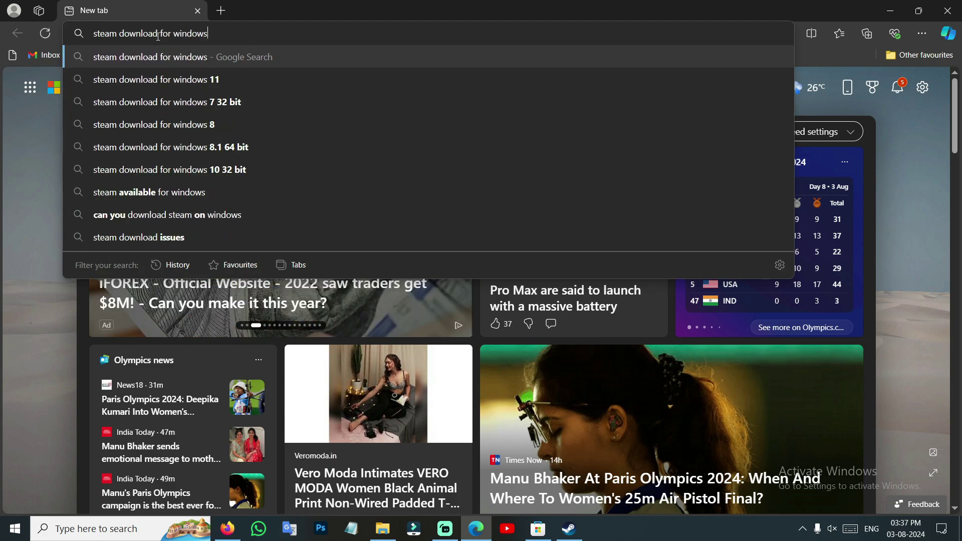
type("pc")
key("Return")
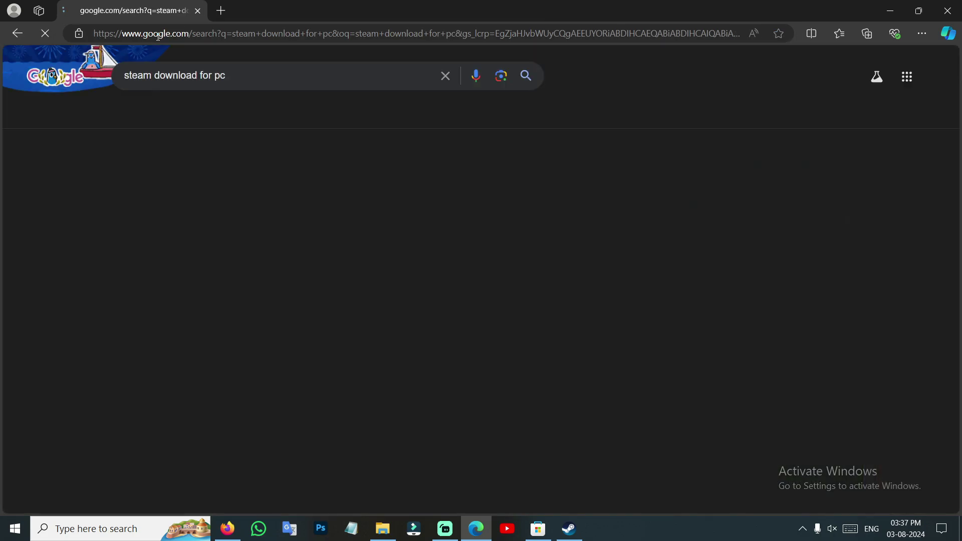
Open Steam's official About page and download the SteamSetup.exe installer
left_click(270, 186)
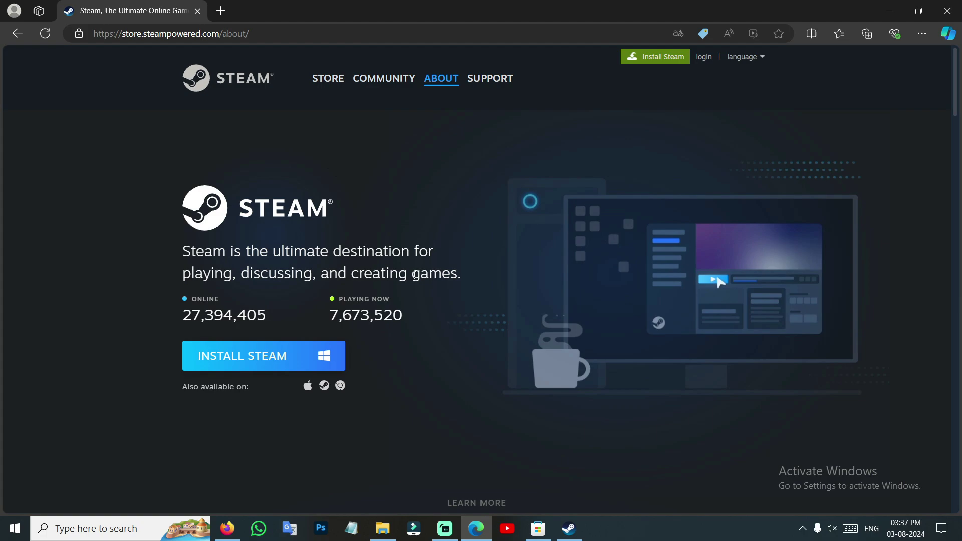
scroll(370, 290, "down", 2)
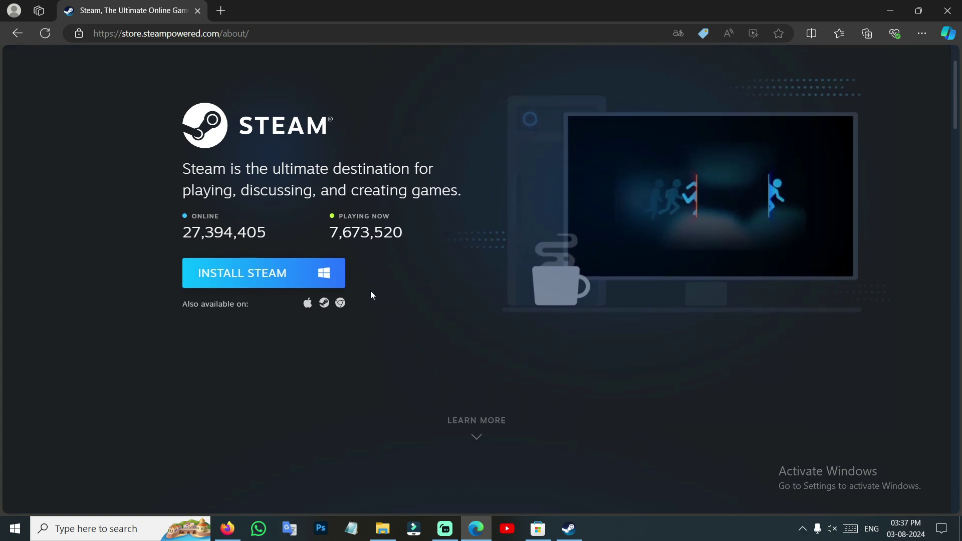
left_click(295, 239)
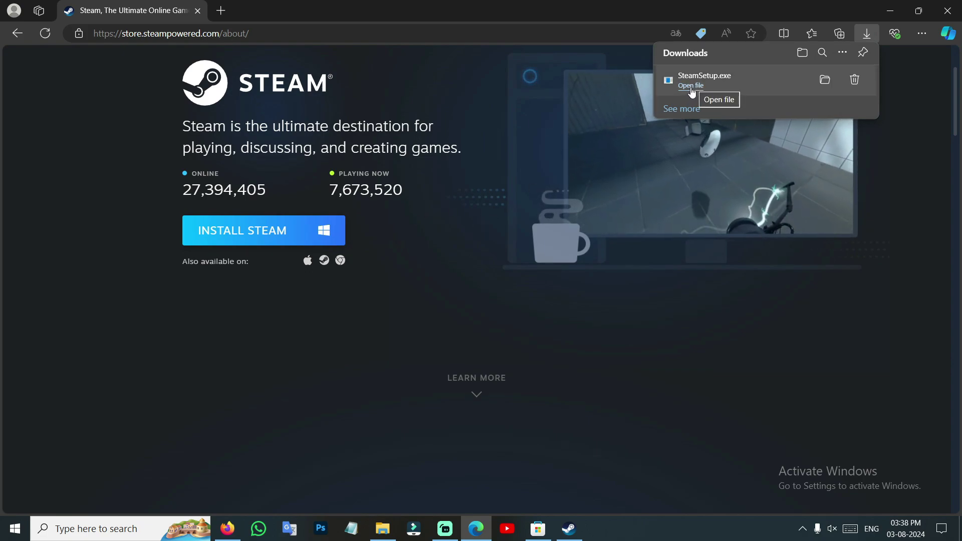
Minimise Edge, open the Steam client on its Store page, then hide it to show the desktop
left_click(891, 17)
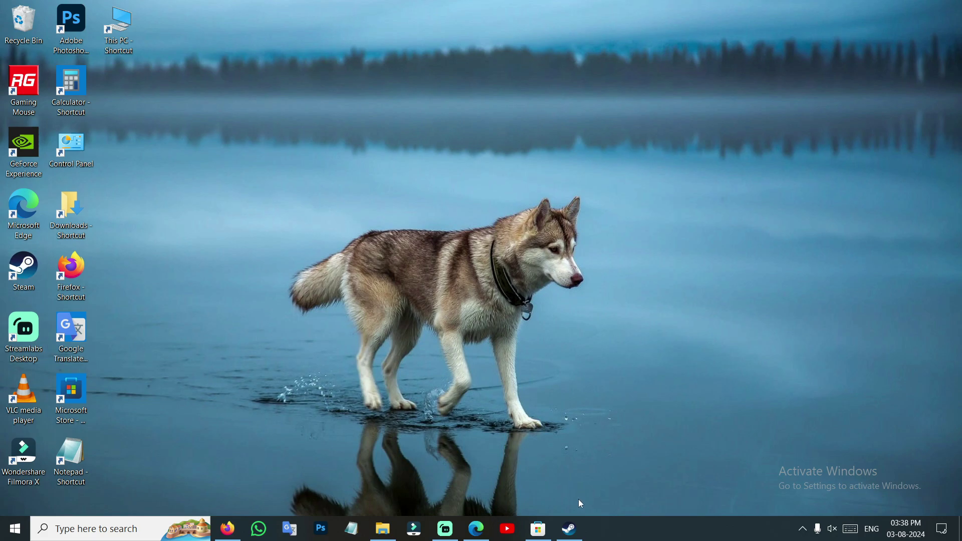
left_click(569, 528)
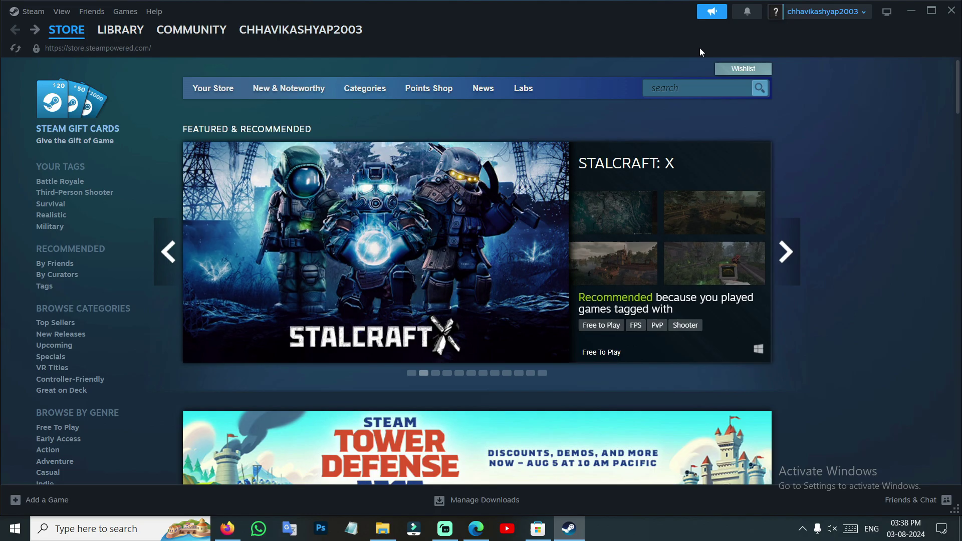
key("super+d")
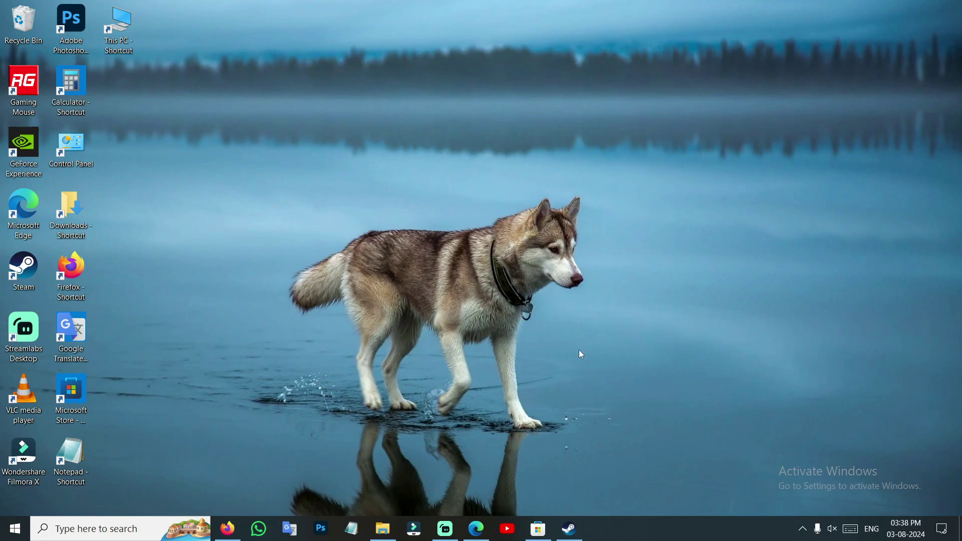
Restore Edge and change the Google search to 'steam account create'
left_click(476, 529)
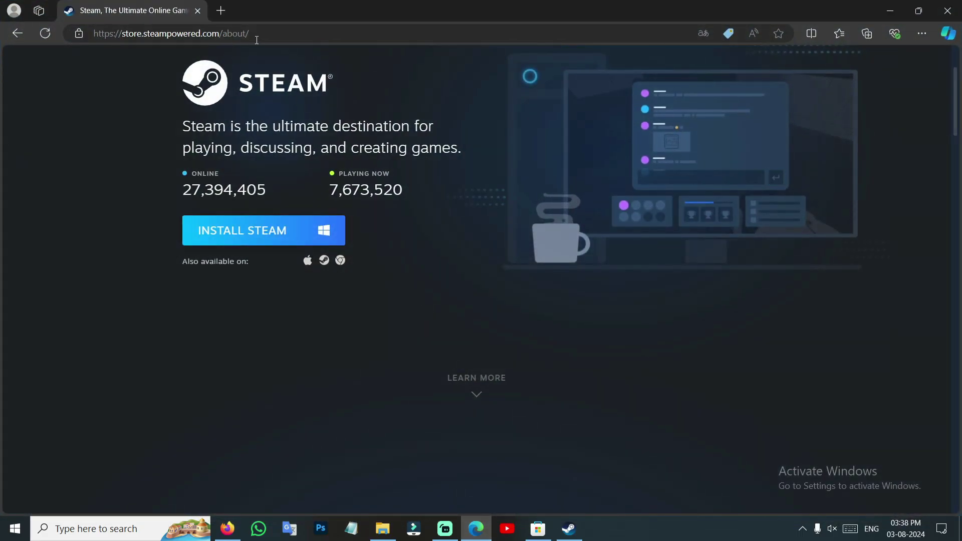
left_click(17, 33)
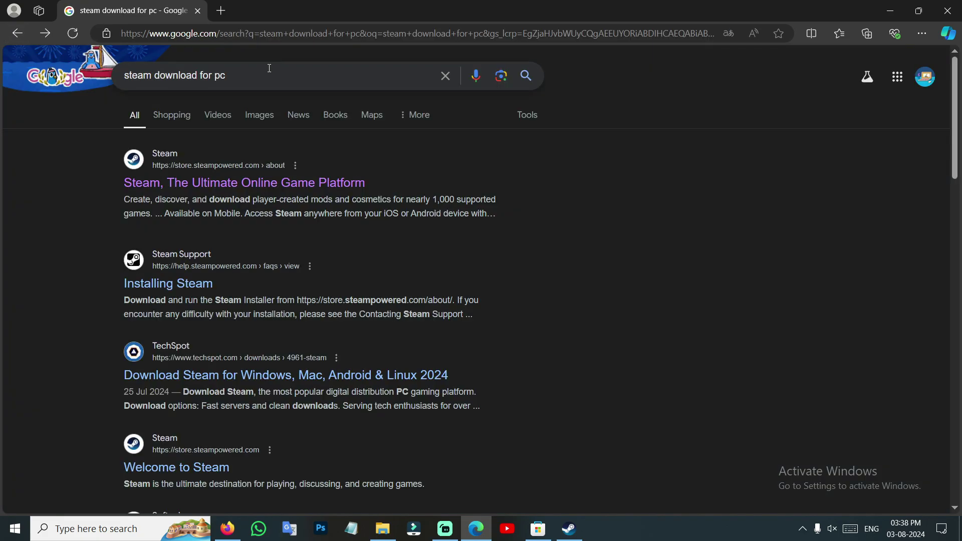
left_click_drag(227, 76, 155, 74)
type("ac")
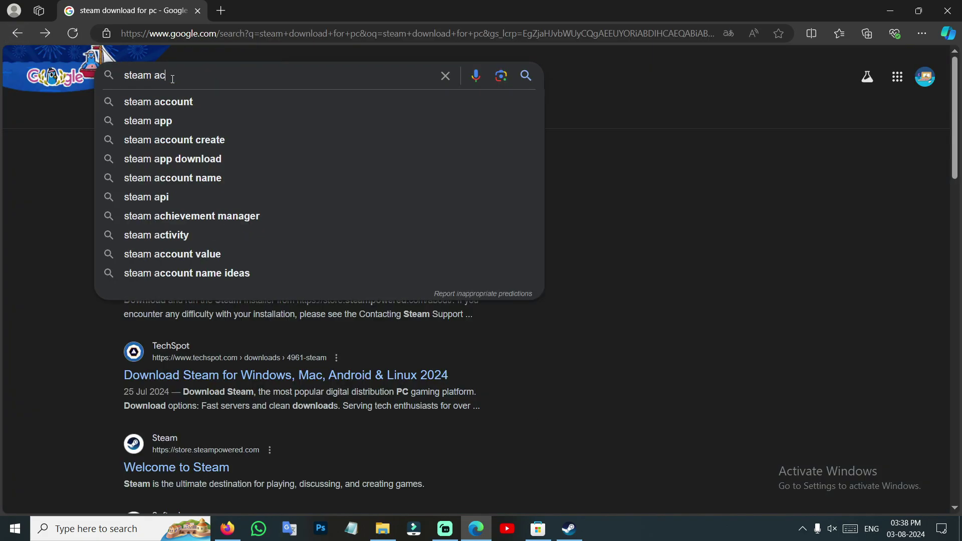
key("Down")
key("Down")
key("Return")
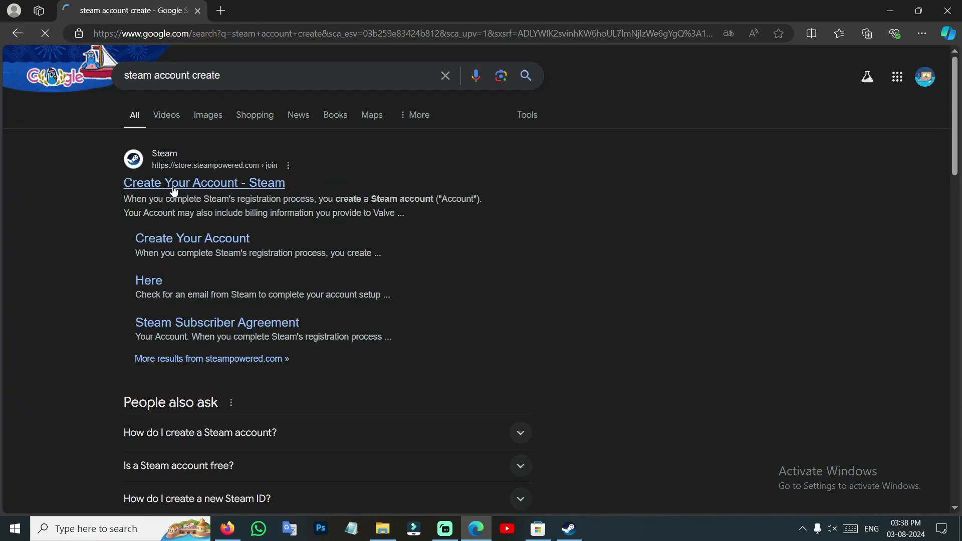
Open Steam's create-account page, enter the e-mail address and submit the first step
left_click(173, 183)
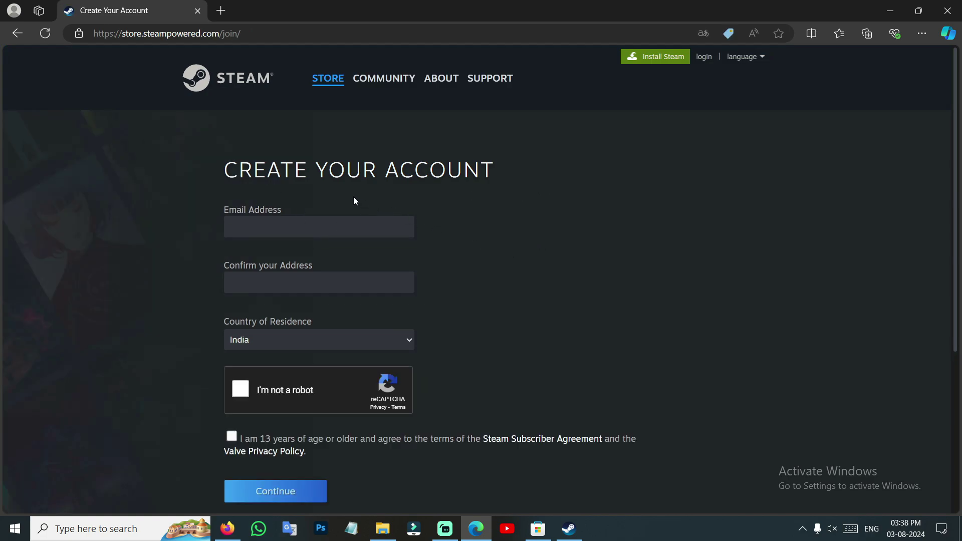
left_click(290, 219)
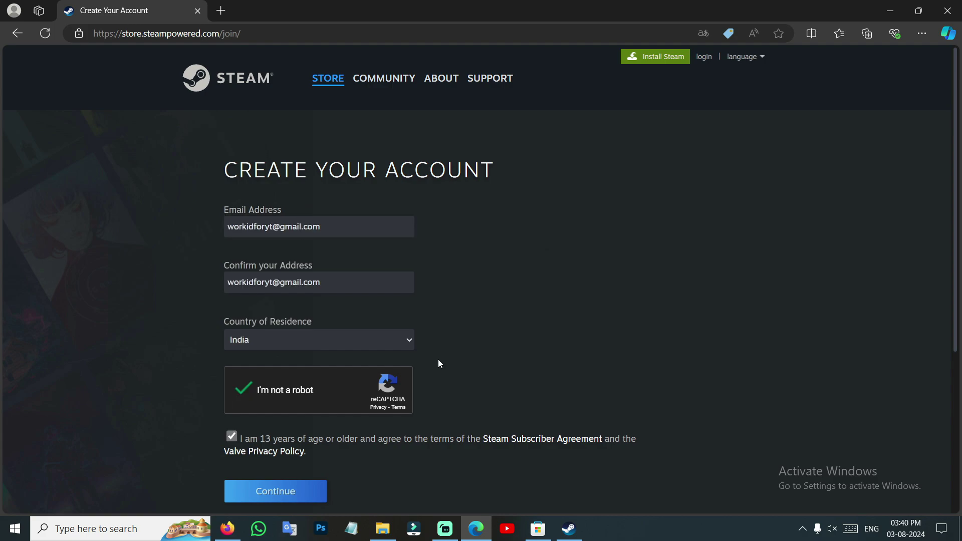
left_click(295, 494)
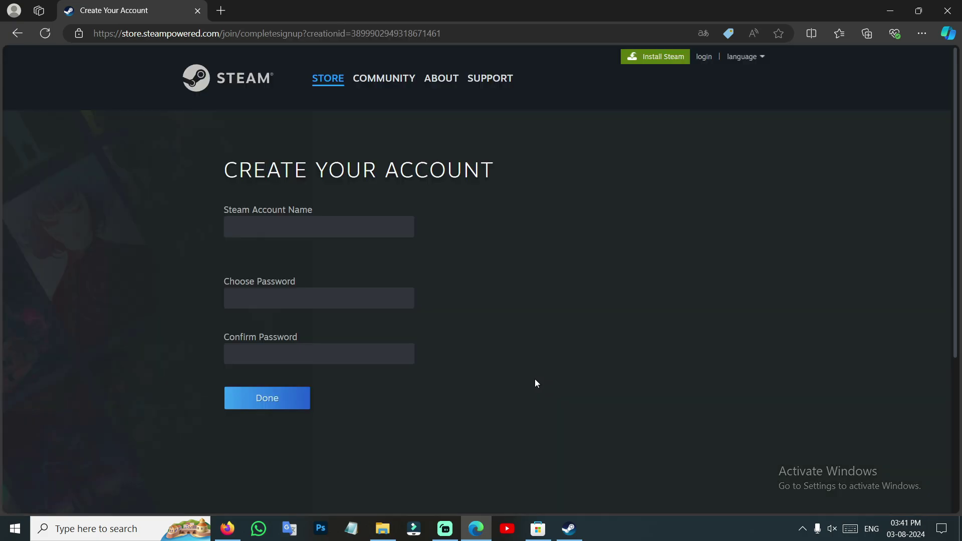
Scroll the unfinished sign-up page, then minimise Edge to reveal the Steam client
scroll(534, 380, "down", 1)
scroll(526, 378, "up", 1)
left_click(890, 11)
Open the Steam client's Store page and search for 'world war z'
left_click(570, 529)
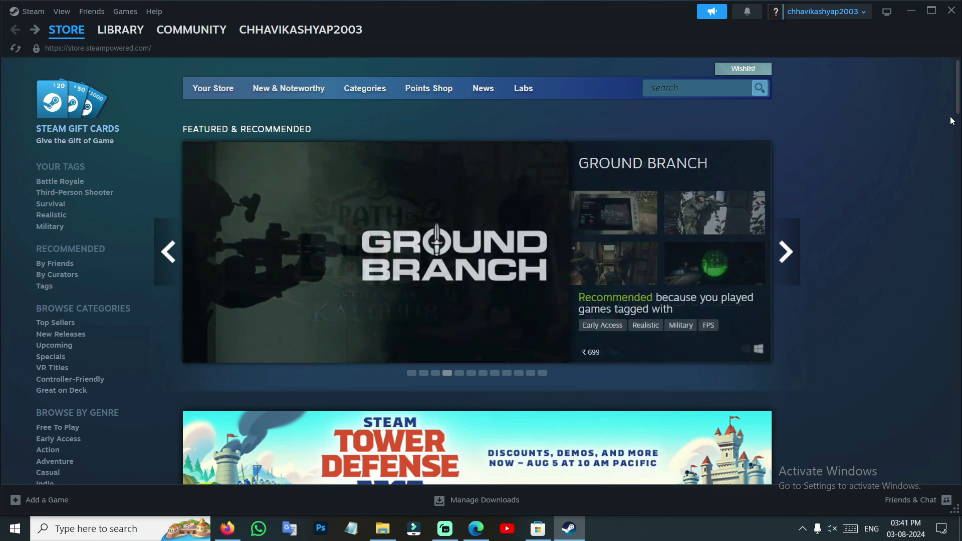
left_click(74, 32)
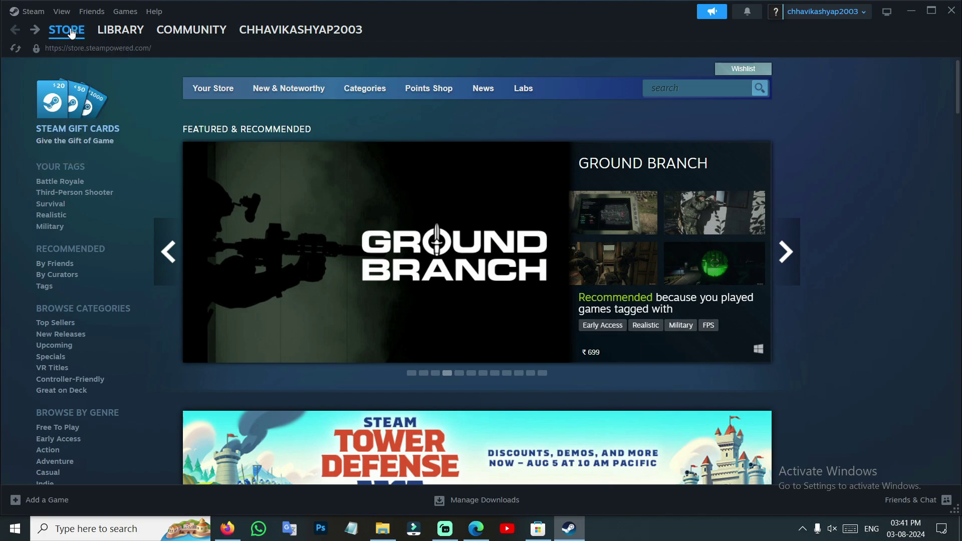
left_click(678, 93)
type("w")
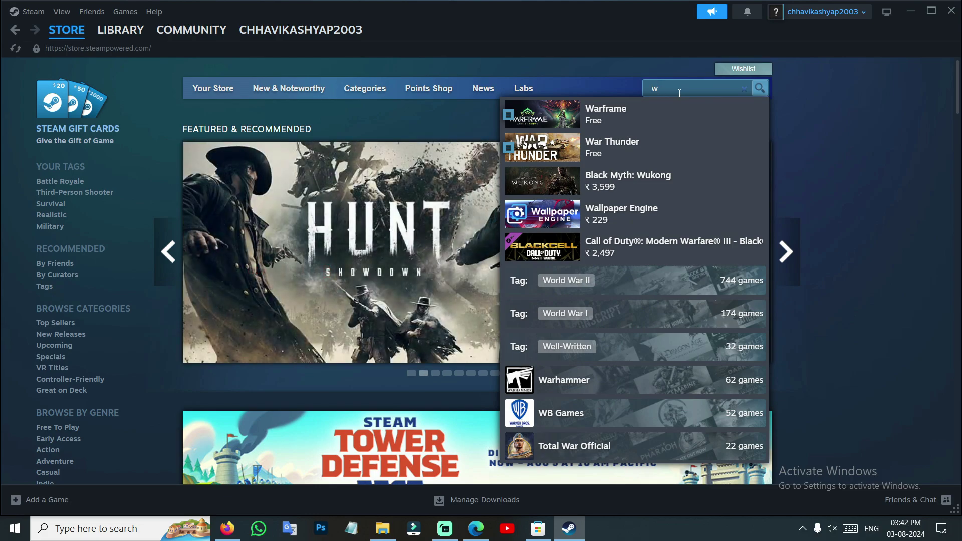
type("orld war z")
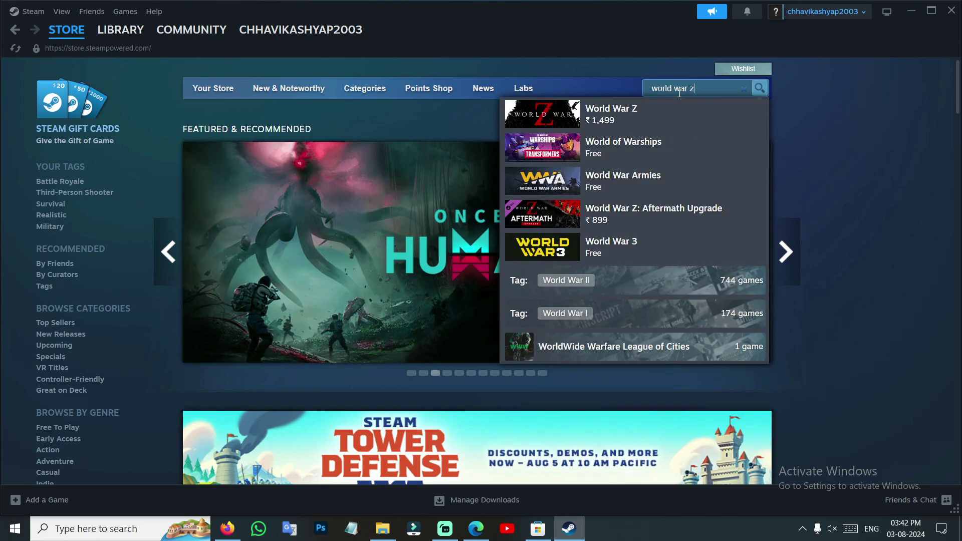
Open the World War Z store page and add the ₹1,499 game to the cart
left_click(655, 110)
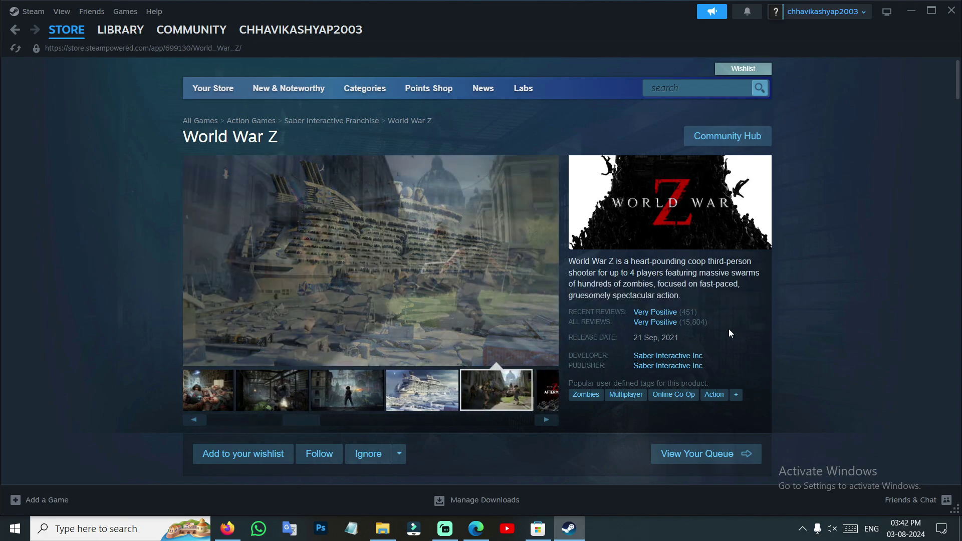
scroll(626, 308, "down", 1)
scroll(616, 306, "down", 2)
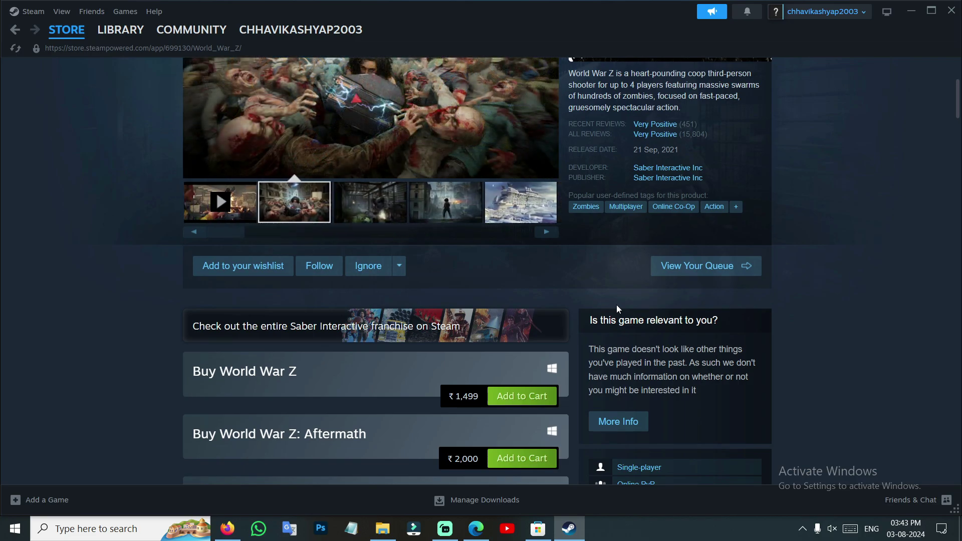
scroll(542, 266, "up", 3)
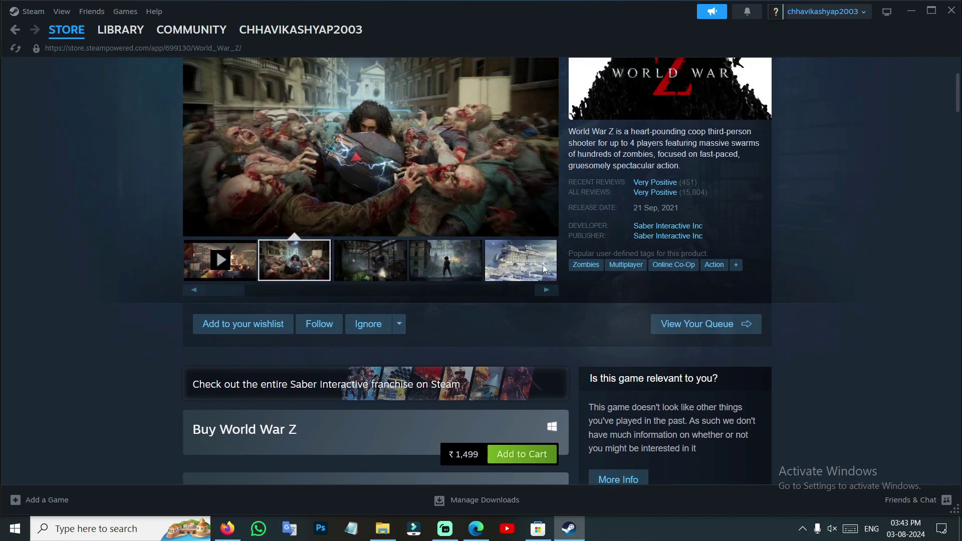
scroll(339, 195, "down", 6)
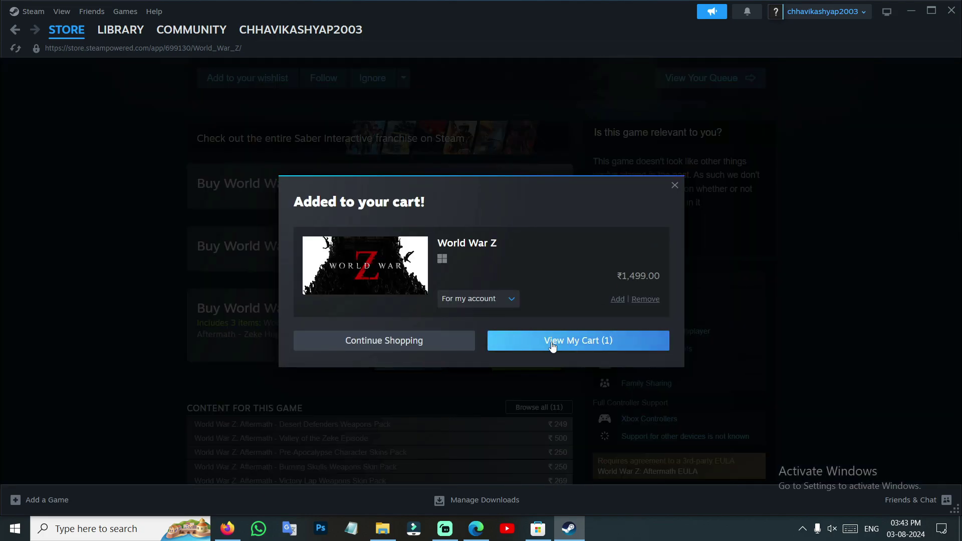
Dismiss the added-to-cart confirmation, open the cart and continue to payment
left_click(443, 346)
scroll(409, 318, "up", 3)
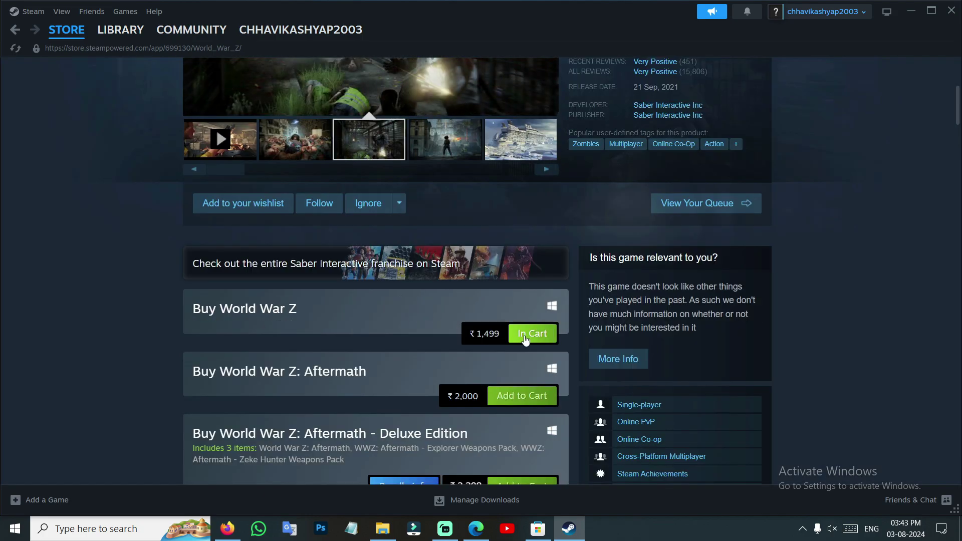
left_click(541, 337)
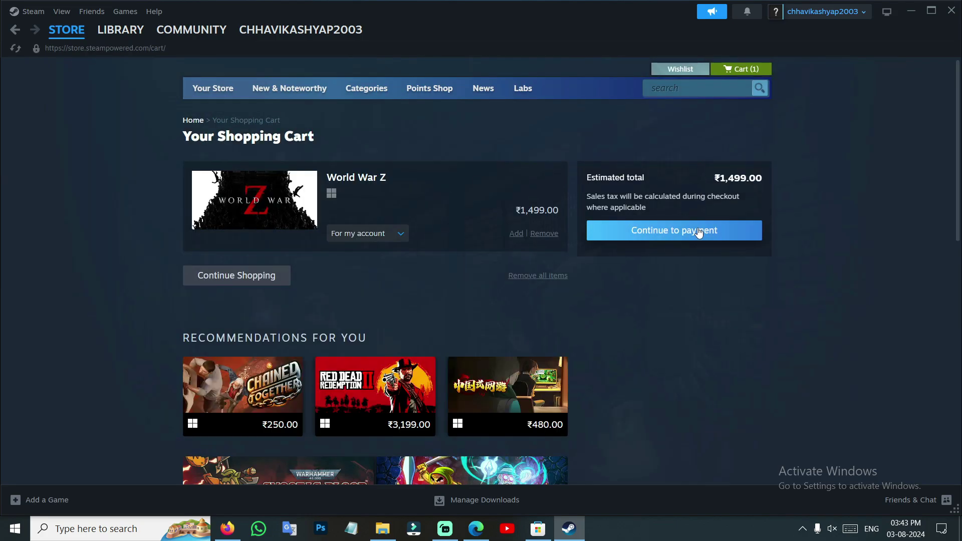
left_click(715, 234)
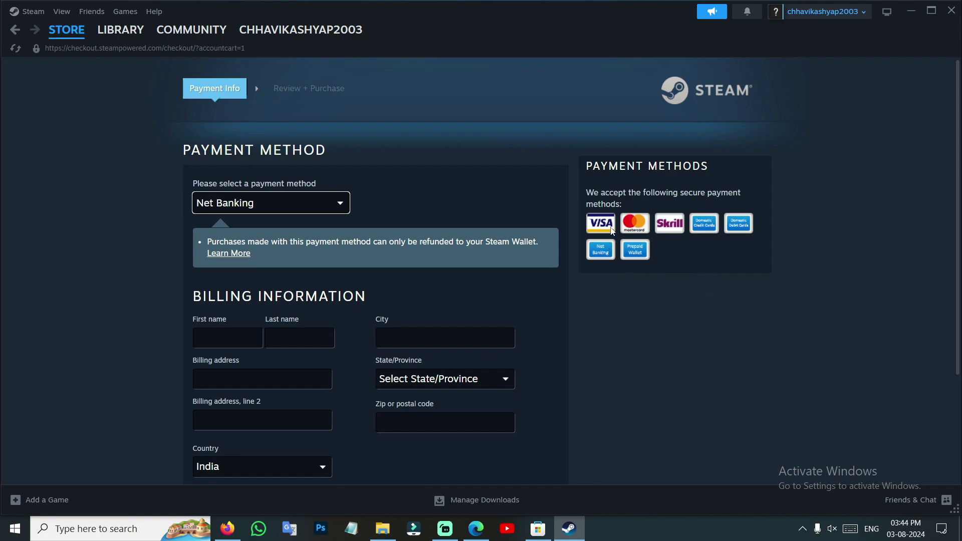
Change the checkout payment method to Debit Card (Domestic)
left_click(501, 200)
left_click(297, 208)
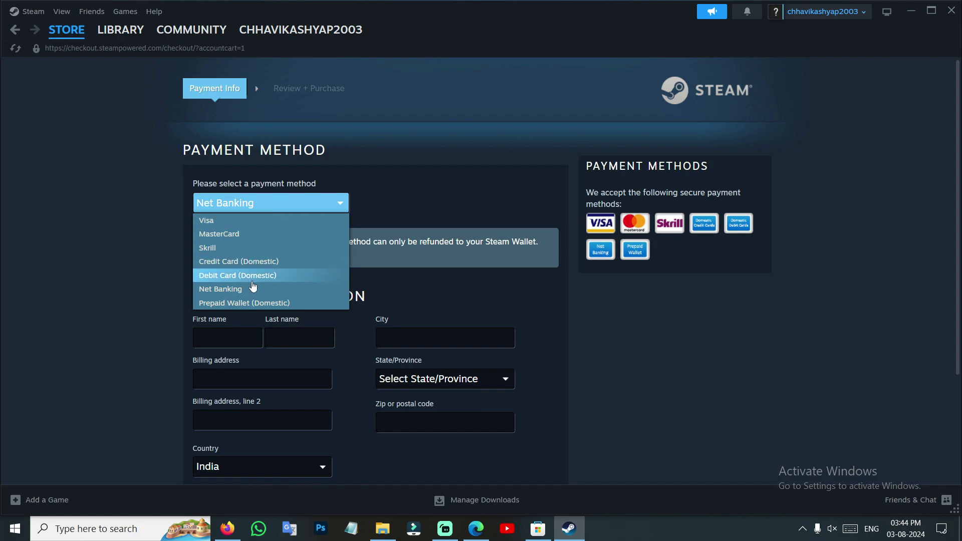
scroll(253, 296, "down", 1)
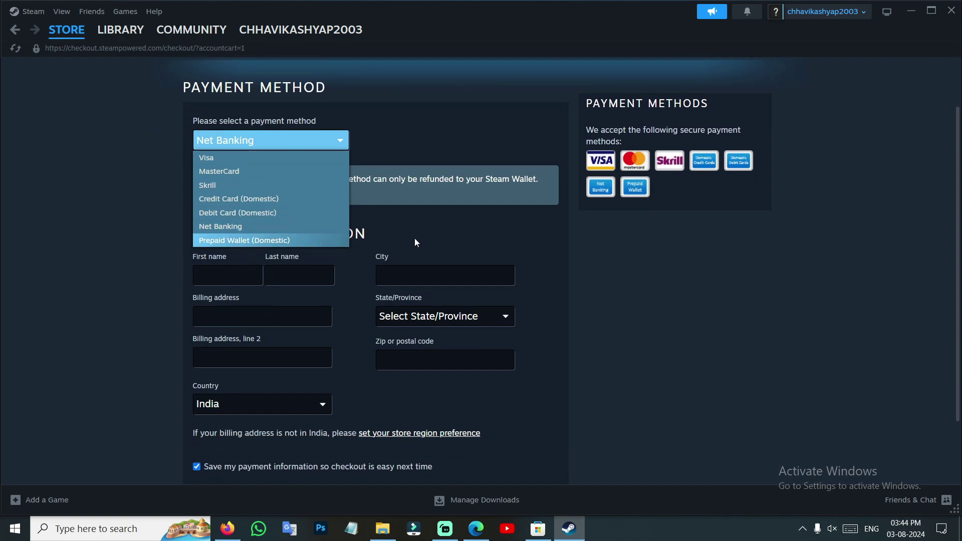
left_click(646, 274)
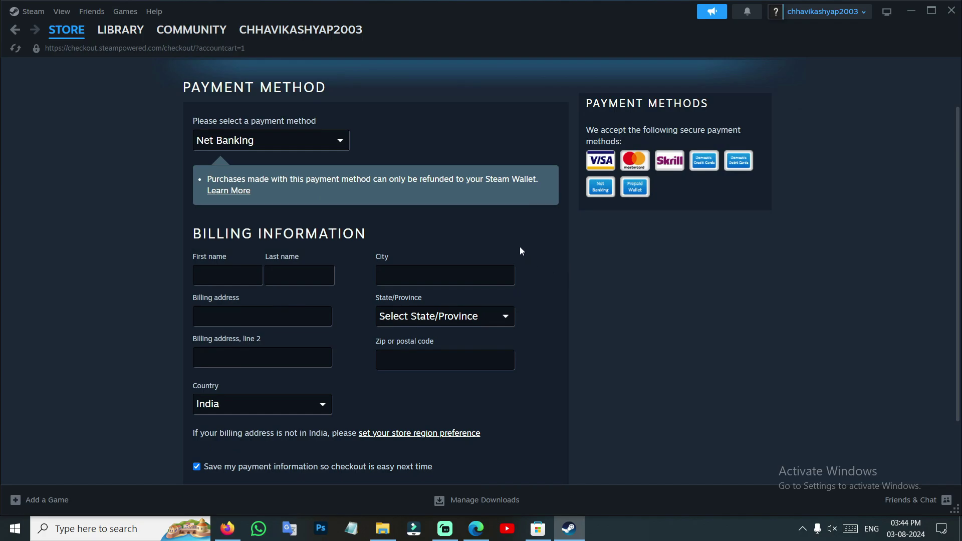
left_click(271, 141)
left_click(271, 213)
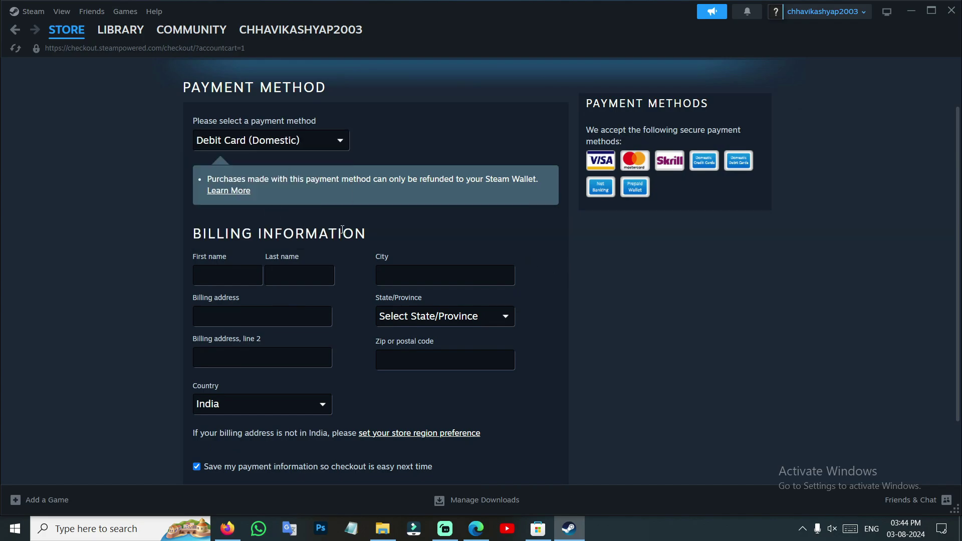
Go through the billing name and city fields and set State/Province to Chhattisgarh
left_click(211, 278)
left_click(299, 270)
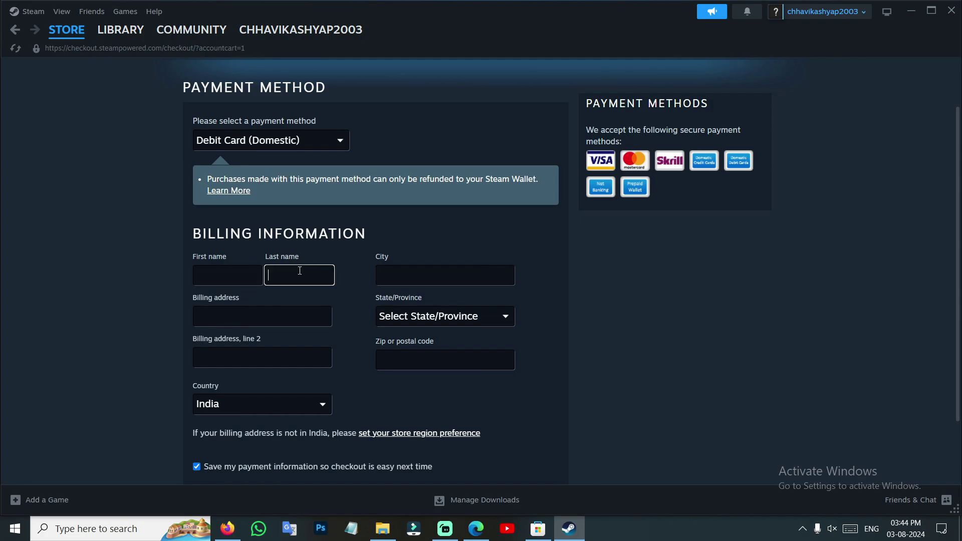
left_click(420, 267)
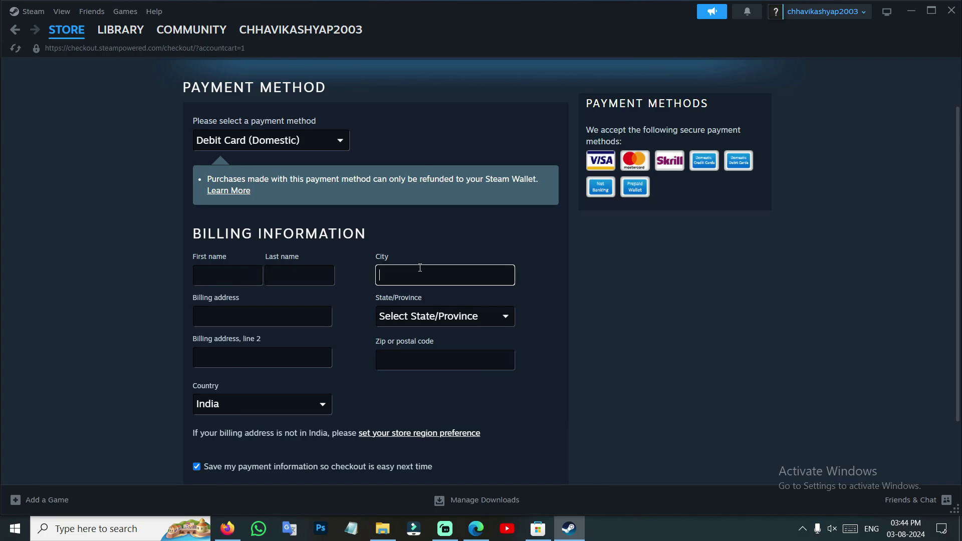
left_click(428, 320)
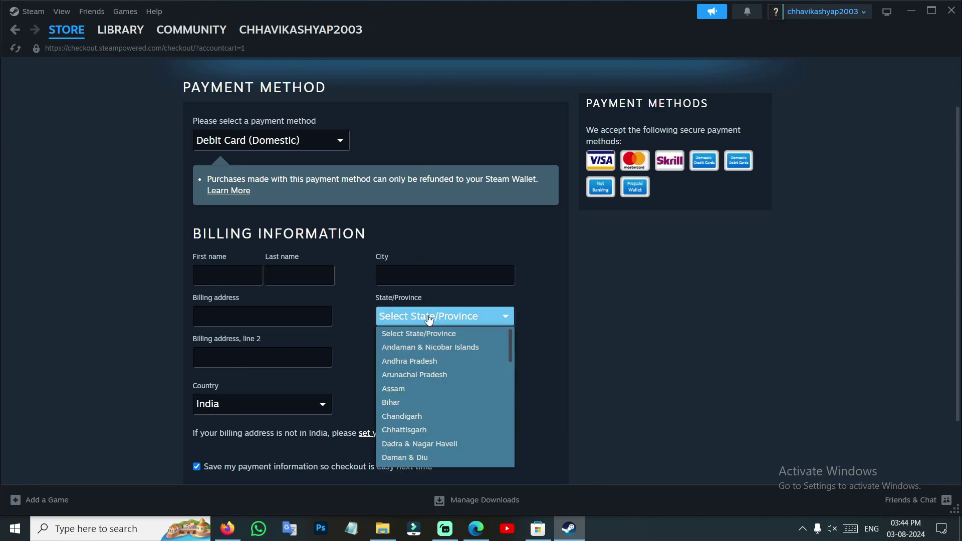
left_click(415, 430)
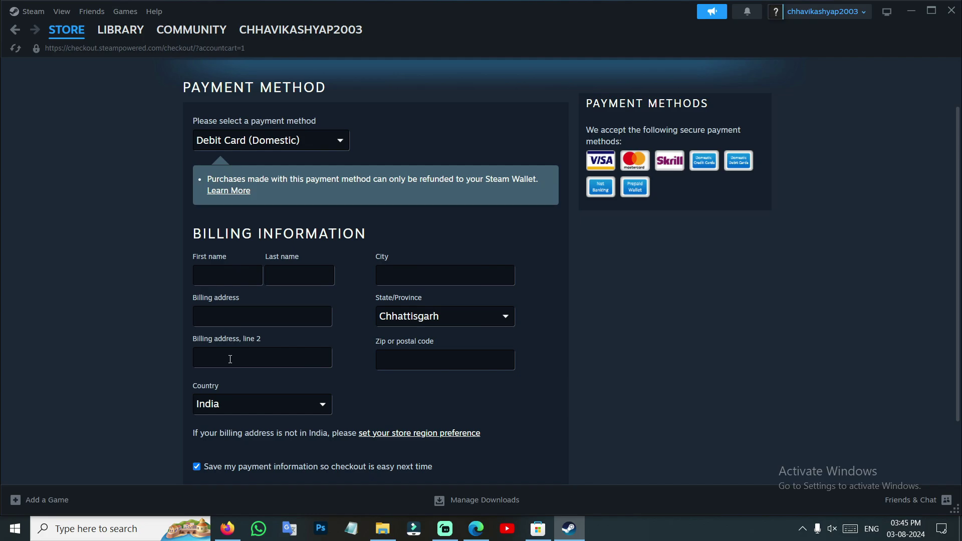
Scroll up and down through the checkout billing form to review it
scroll(230, 359, "down", 2)
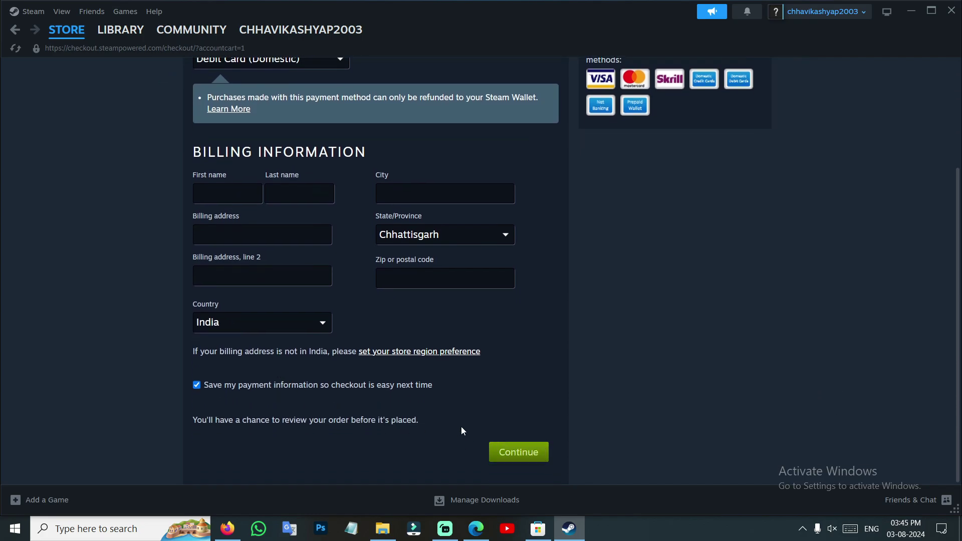
scroll(462, 431, "up", 4)
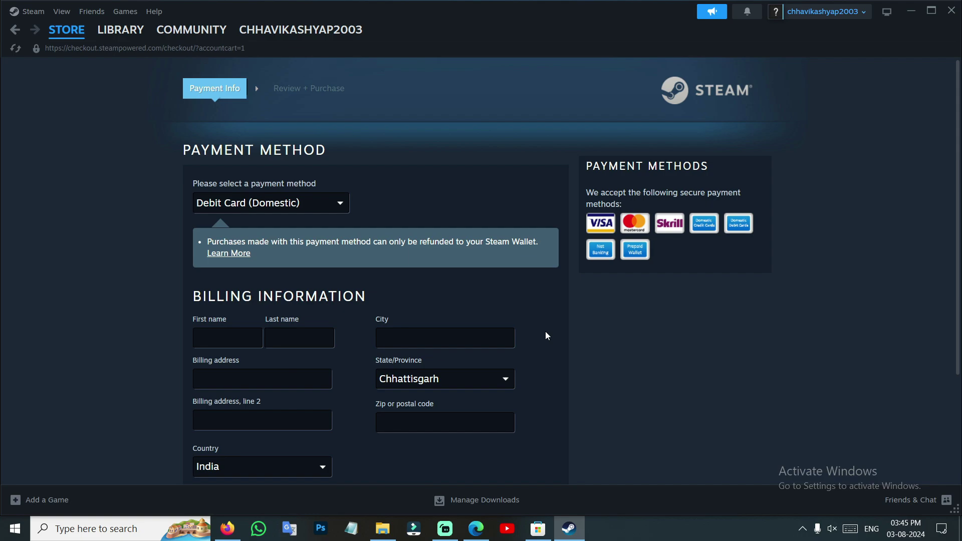
scroll(497, 320, "down", 3)
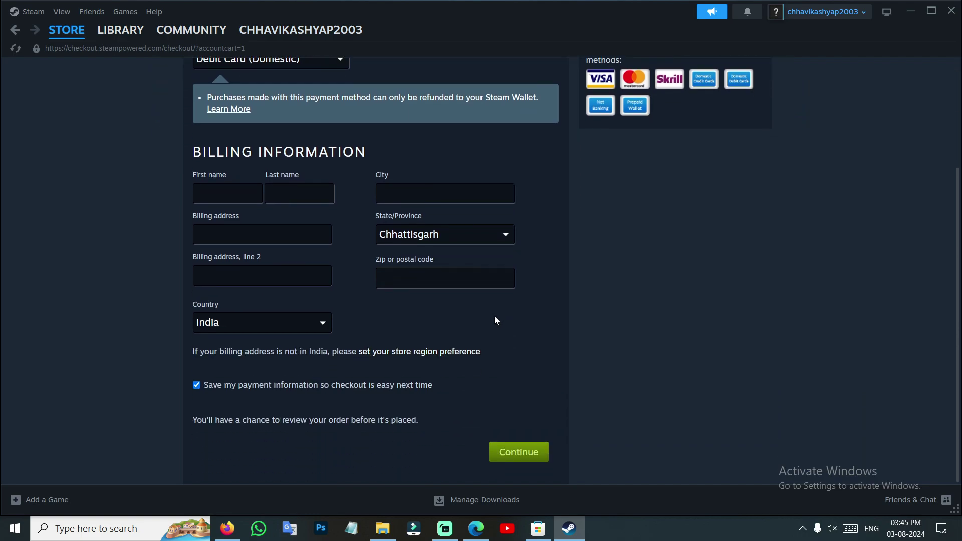
scroll(493, 317, "up", 3)
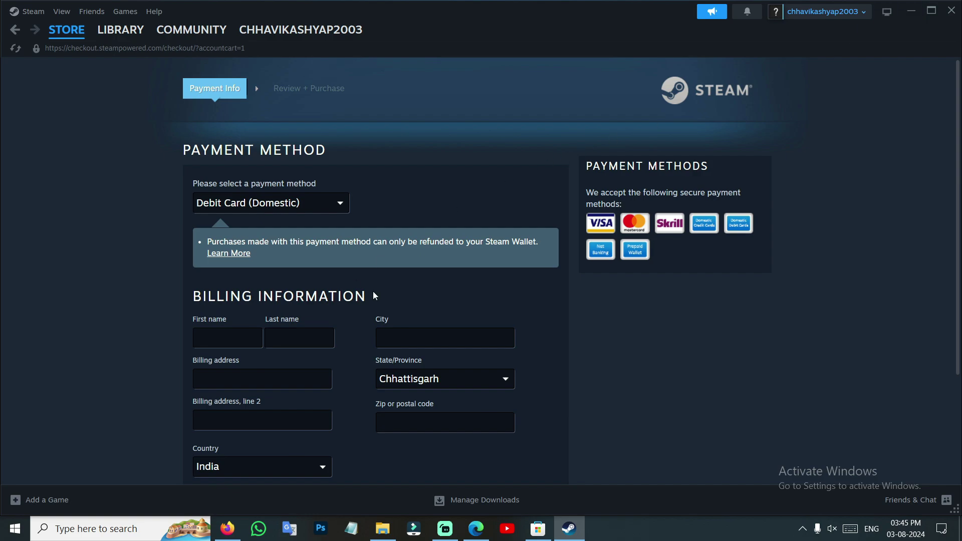
scroll(415, 299, "down", 1)
scroll(416, 299, "down", 1)
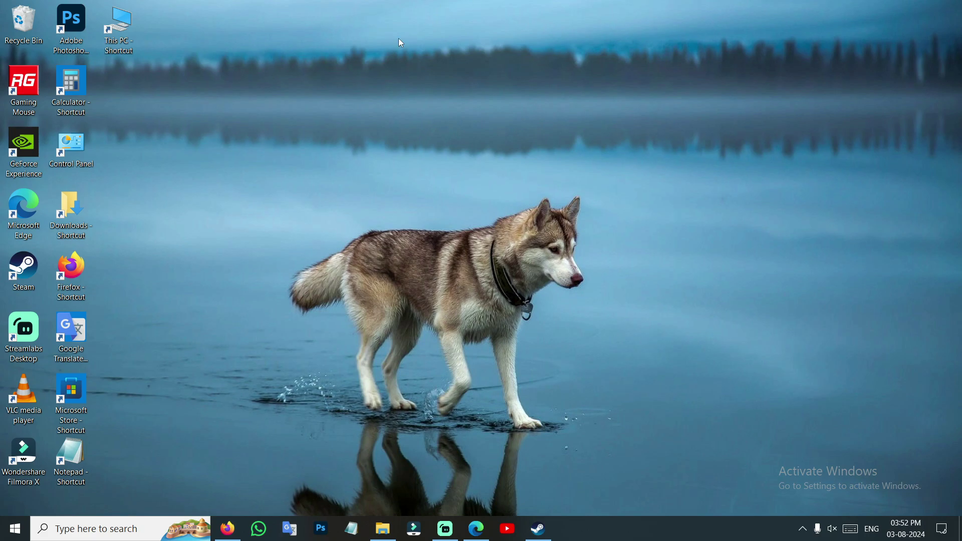
Launch Microsoft Store, search for 'game pass' and open the PC Game Pass page
double_click(82, 392)
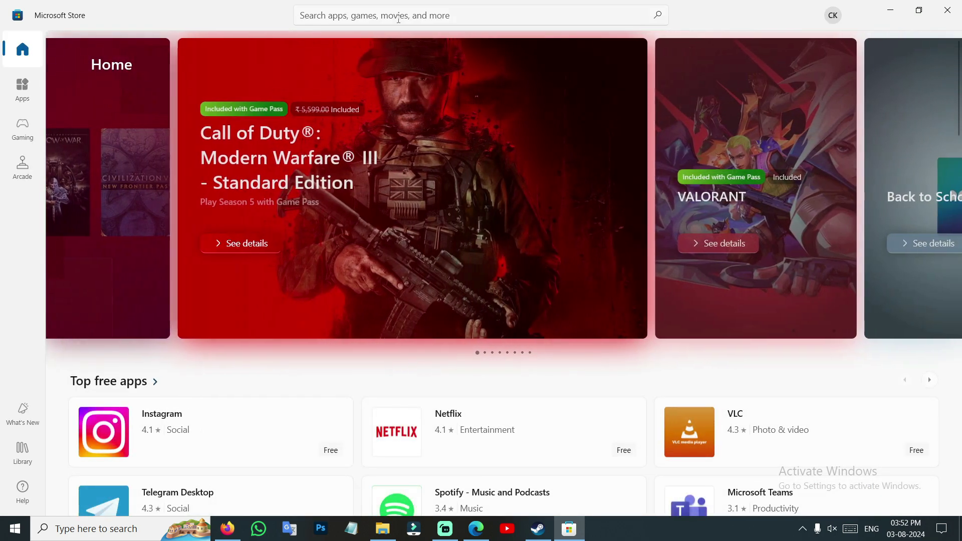
left_click(398, 19)
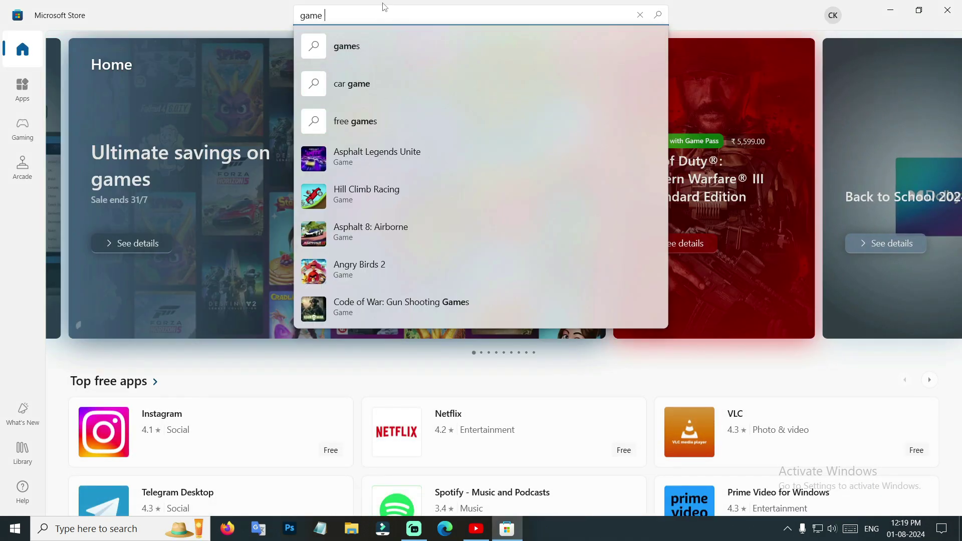
type("pass")
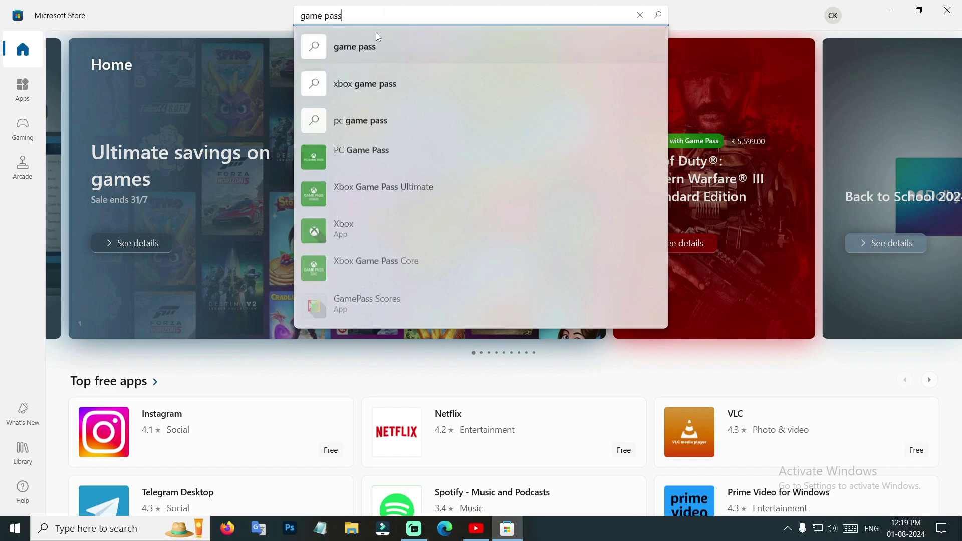
key("Return")
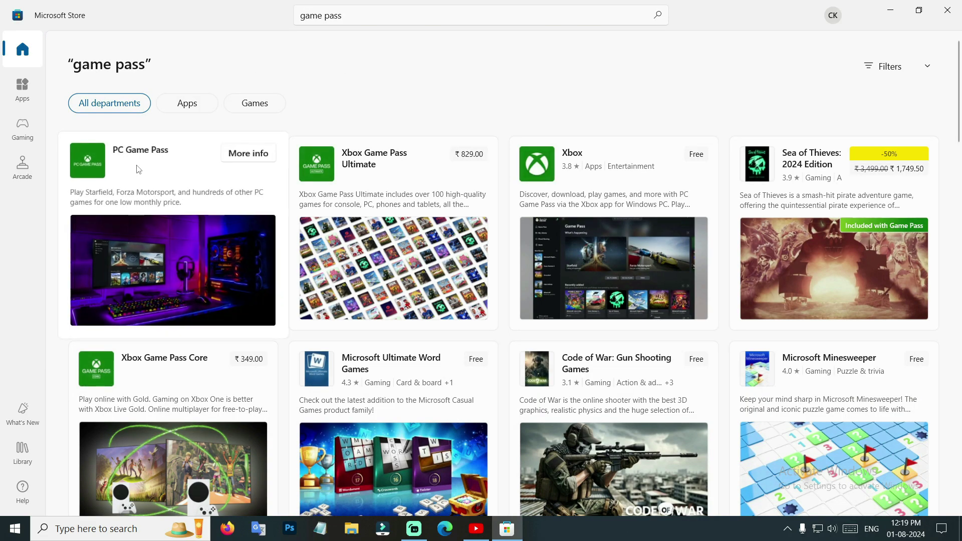
left_click(135, 170)
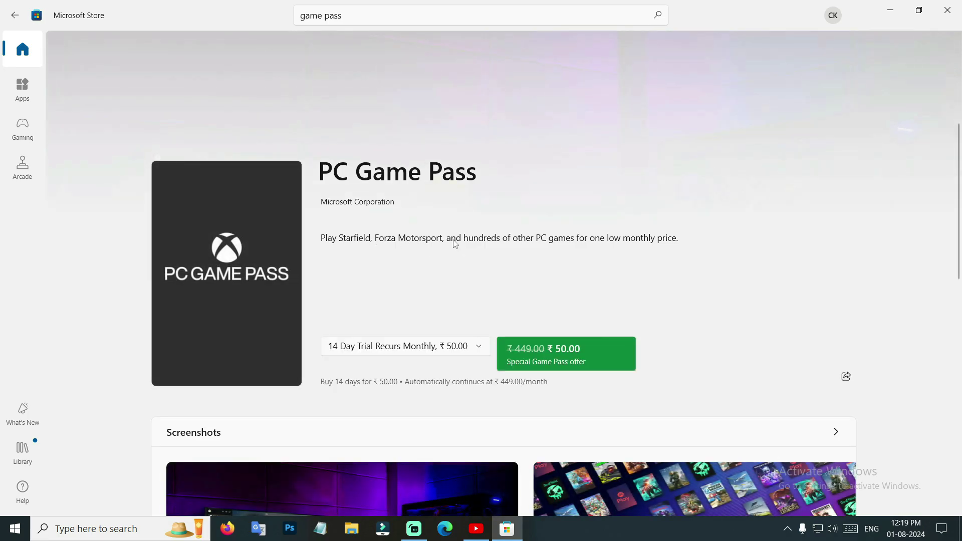
Browse the PC Game Pass page and start buying its 14 Day Trial for ₹50.00
scroll(501, 251, "down", 1)
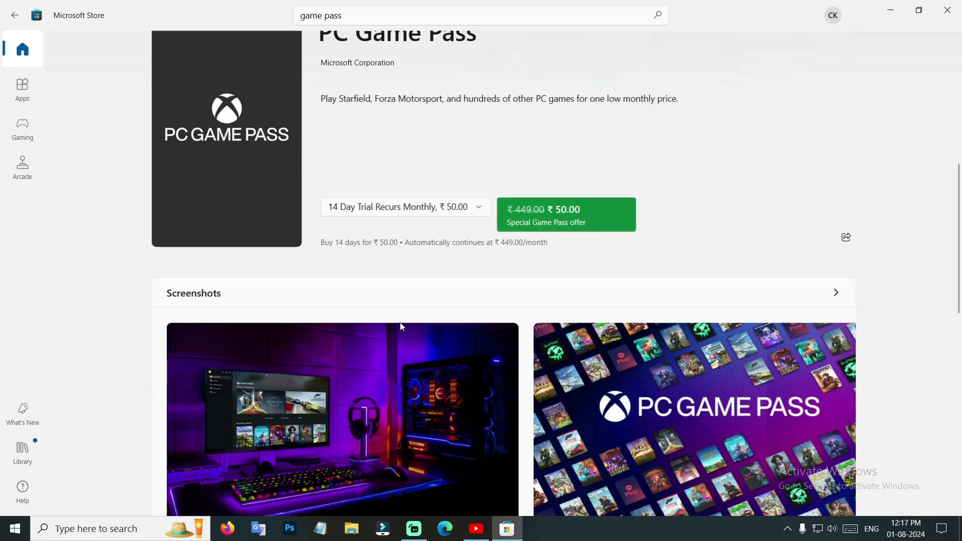
scroll(477, 278, "down", 3)
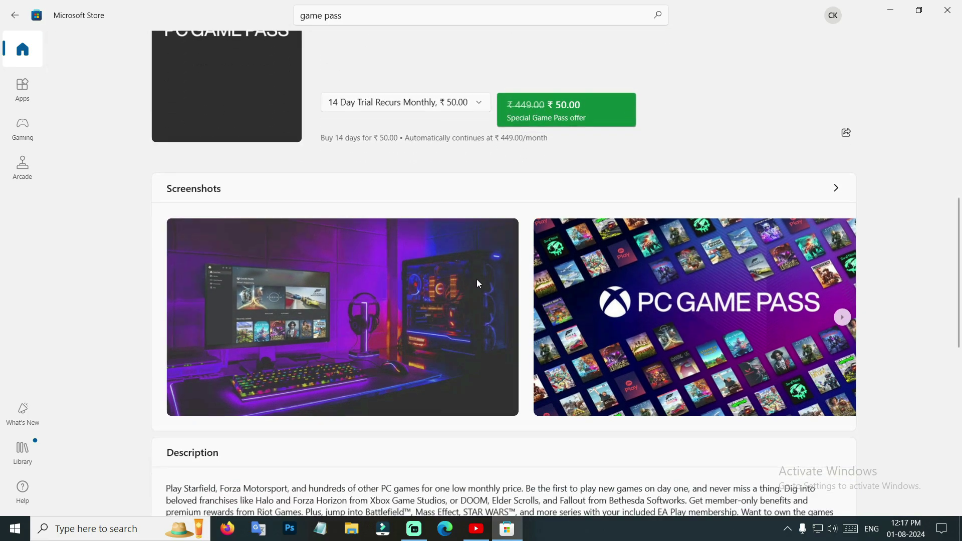
scroll(449, 276, "up", 2)
scroll(449, 277, "down", 10)
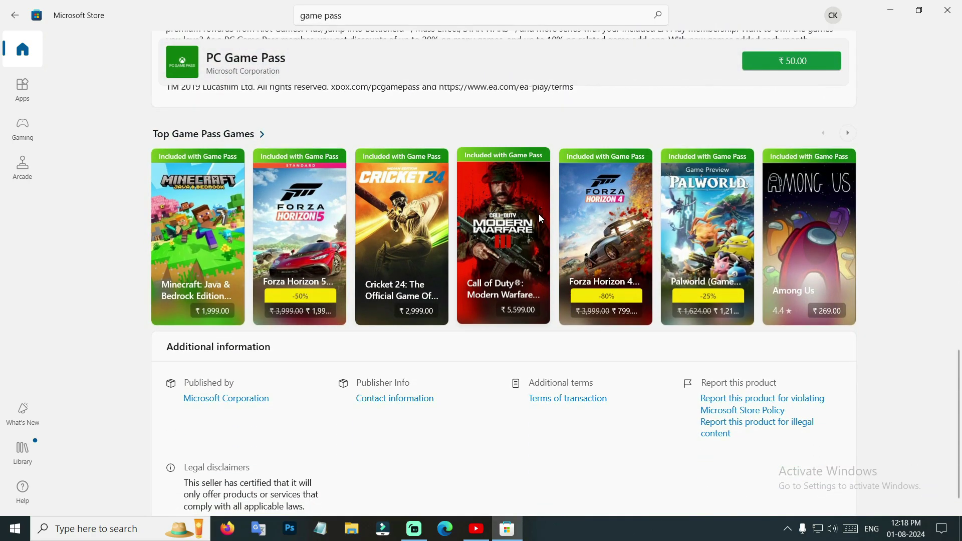
scroll(584, 342, "up", 3)
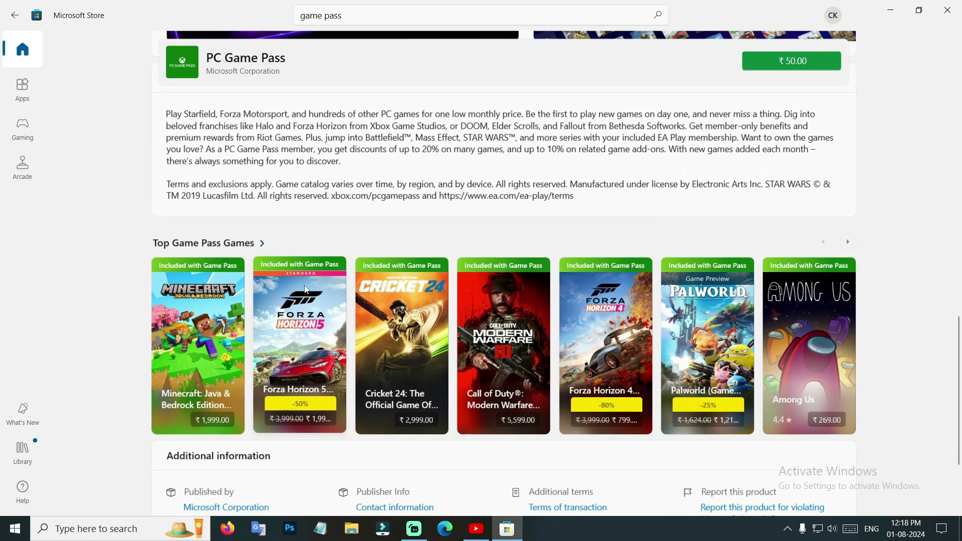
scroll(583, 345, "up", 7)
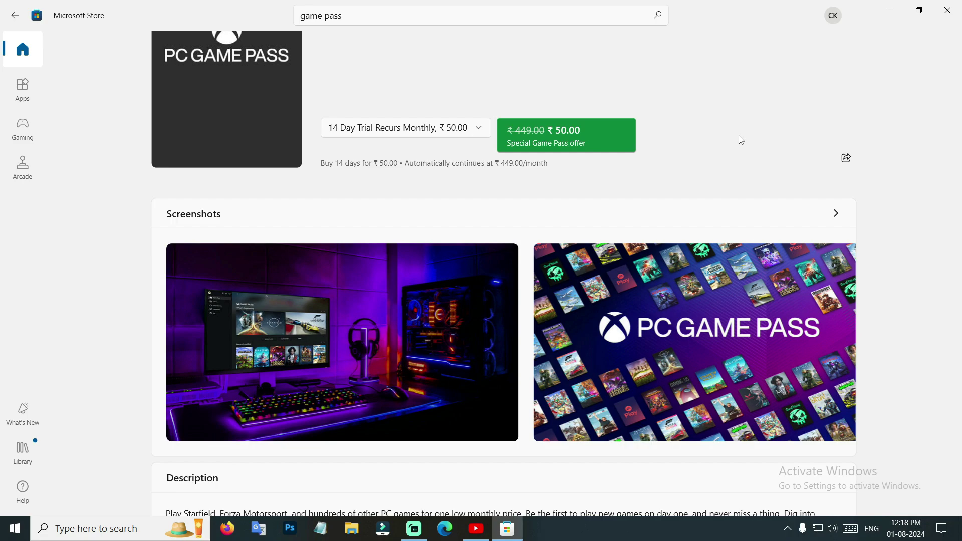
scroll(741, 140, "up", 3)
left_click(581, 287)
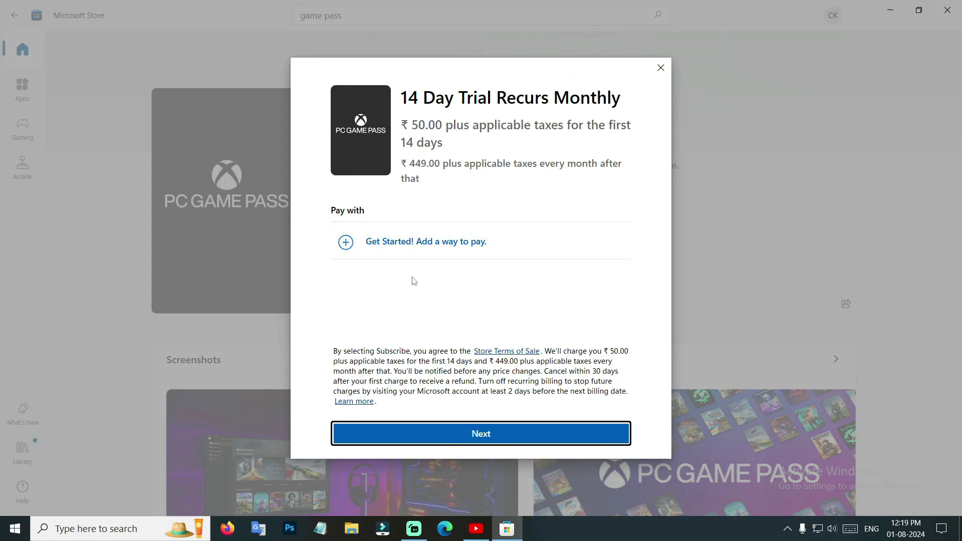
Continue the PC Game Pass checkout and pay for the trial by credit or debit card
left_click(505, 437)
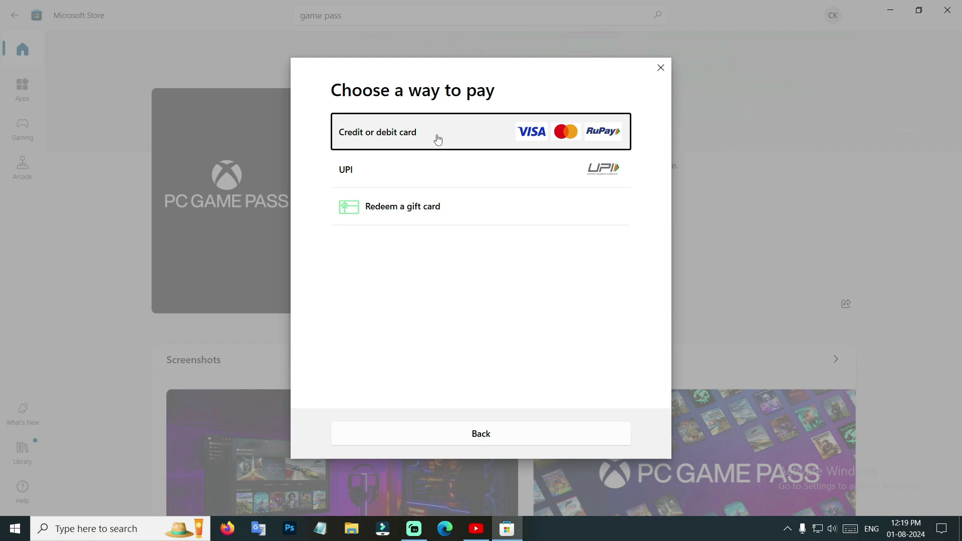
left_click(439, 141)
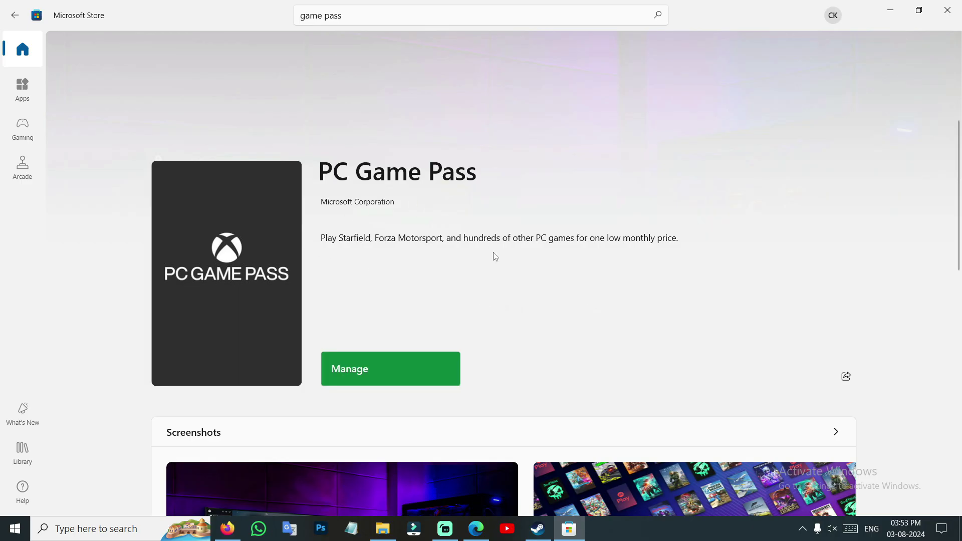
Open the full Top Game Pass Games list from the PC Game Pass page
scroll(495, 257, "down", 15)
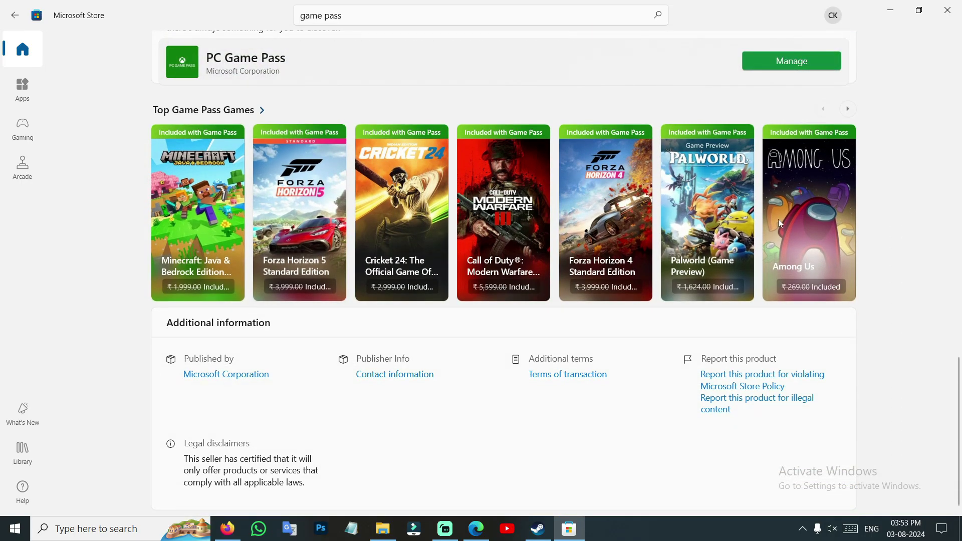
scroll(702, 311, "up", 2)
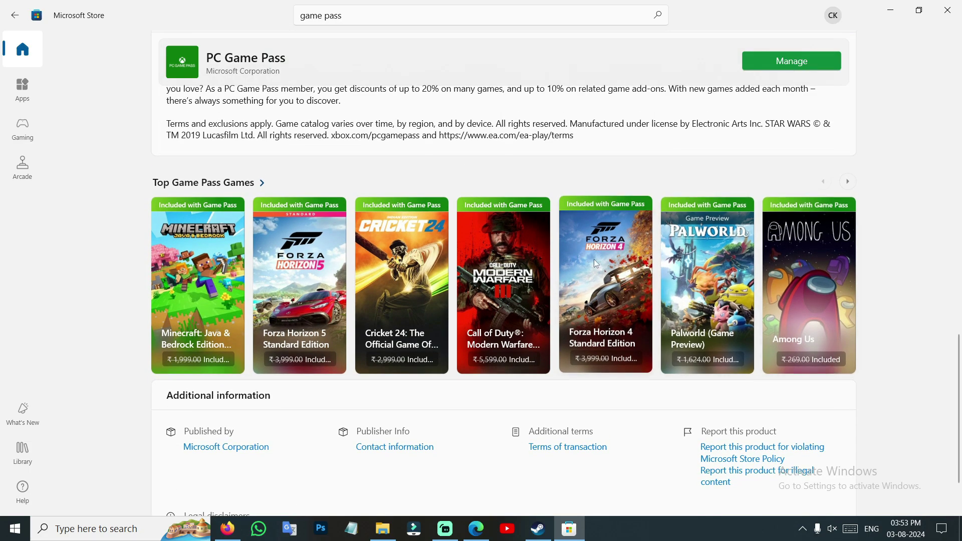
left_click(210, 182)
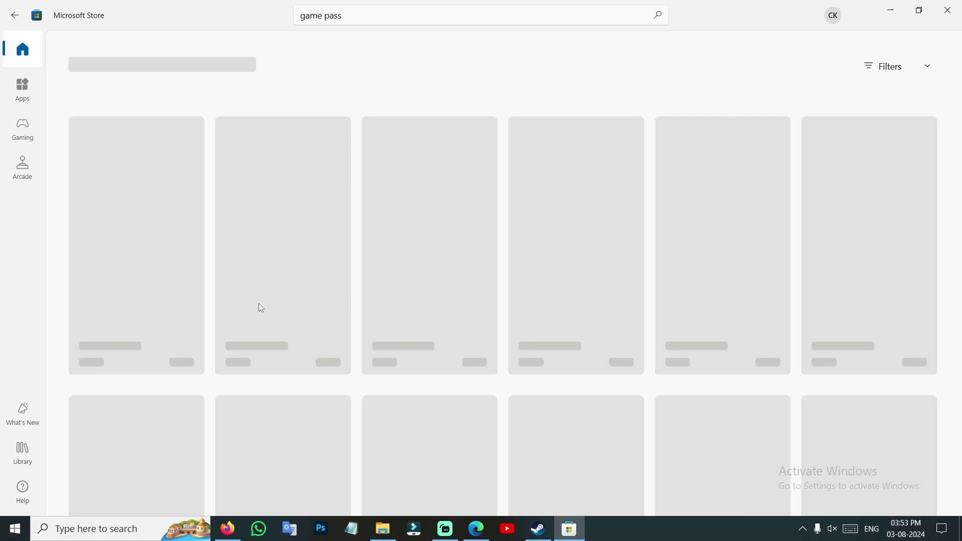
Find World War Z in the Game Pass games grid and open its product page
scroll(260, 275, "down", 10)
scroll(252, 285, "down", 8)
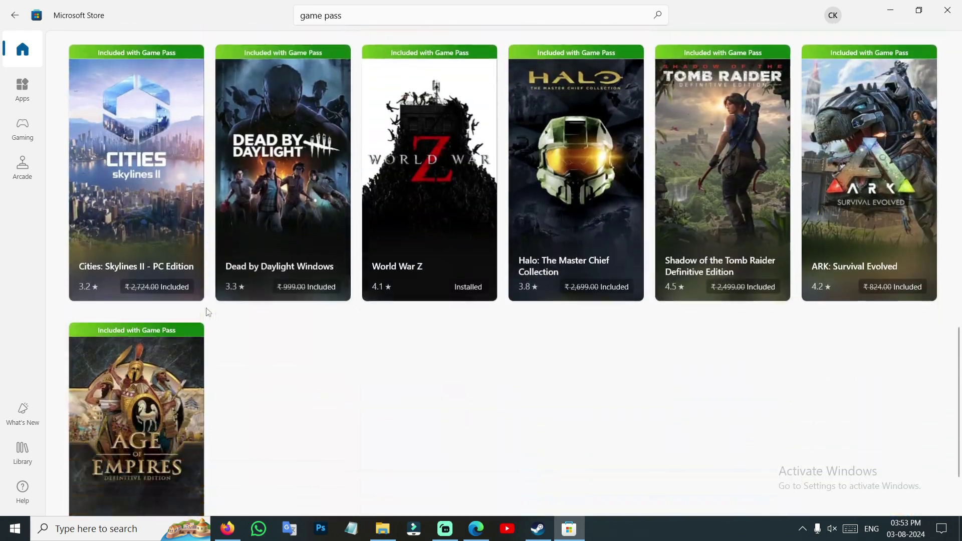
scroll(432, 216, "up", 3)
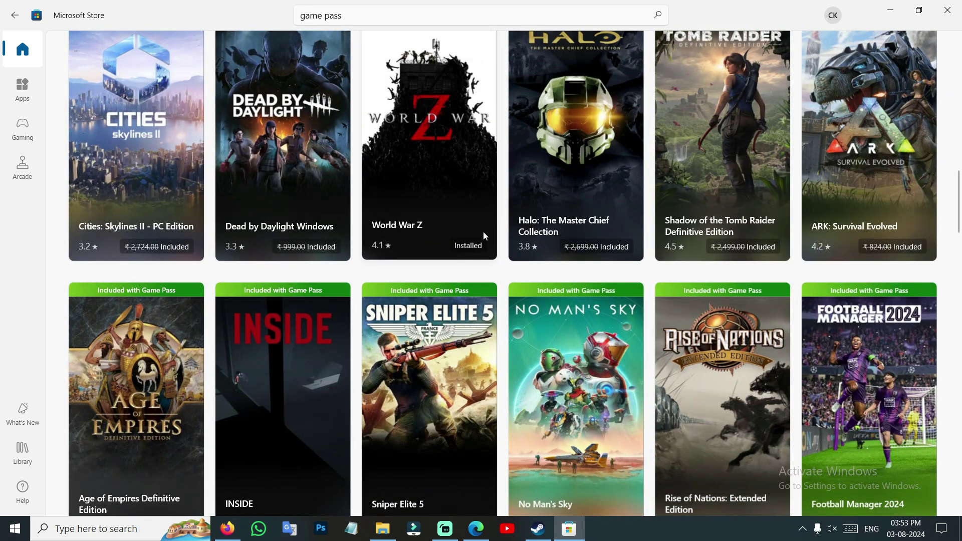
left_click(399, 164)
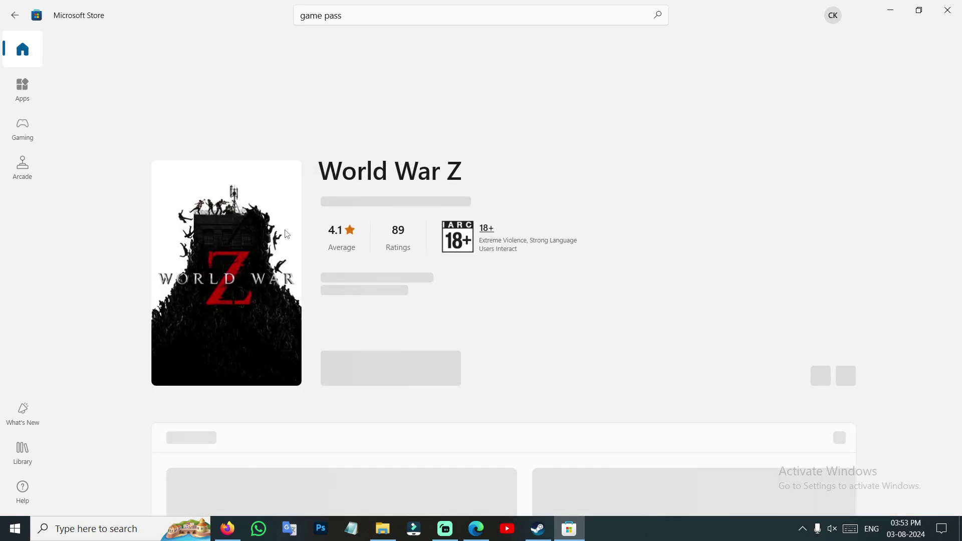
Check that World War Z shows Play Included with Game Pass, then bring up Windows search
scroll(444, 396, "down", 1)
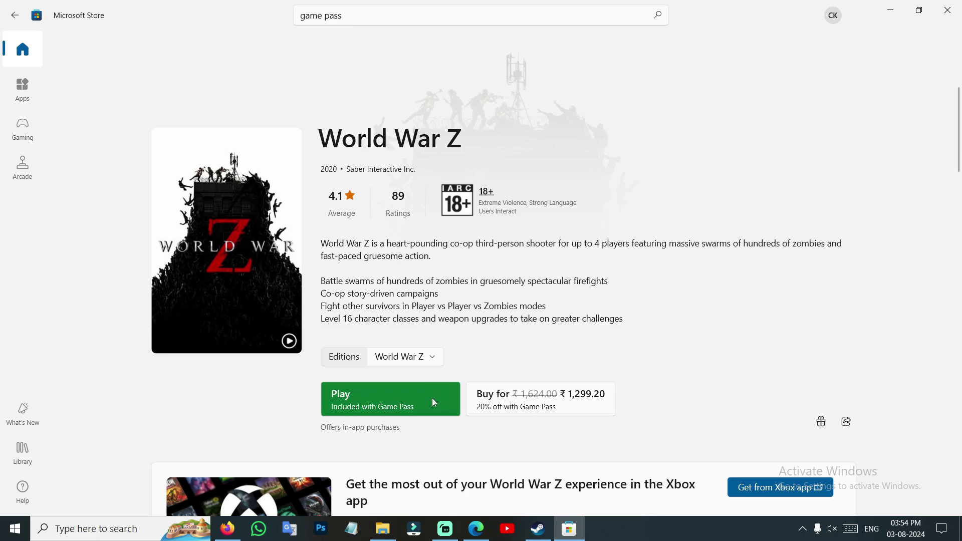
left_click(100, 529)
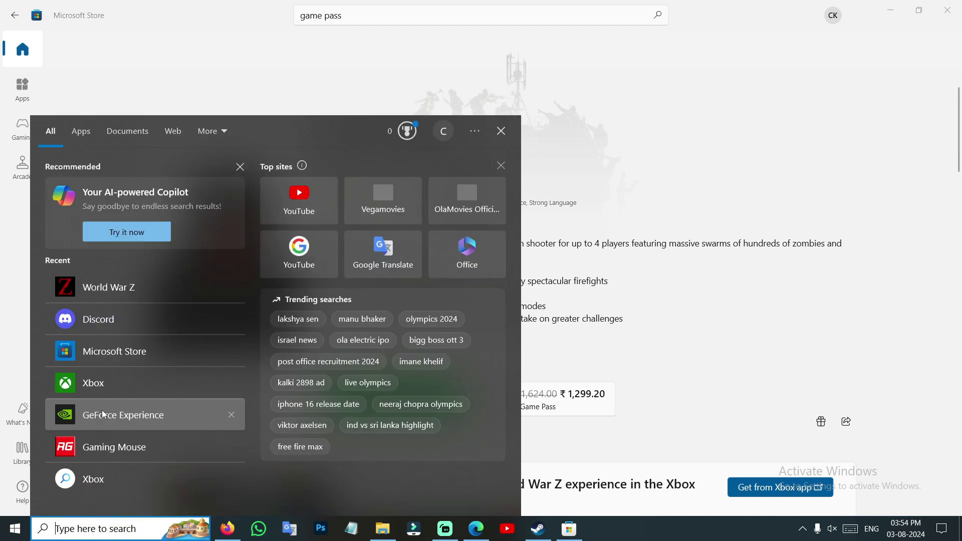